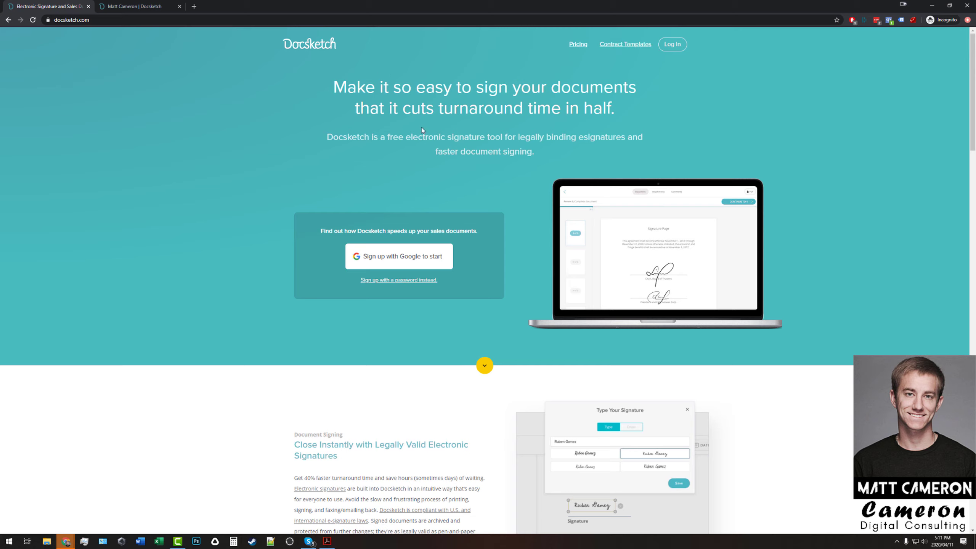
Switch to the browser tab showing the Docsketch documents dashboard.
click(132, 6)
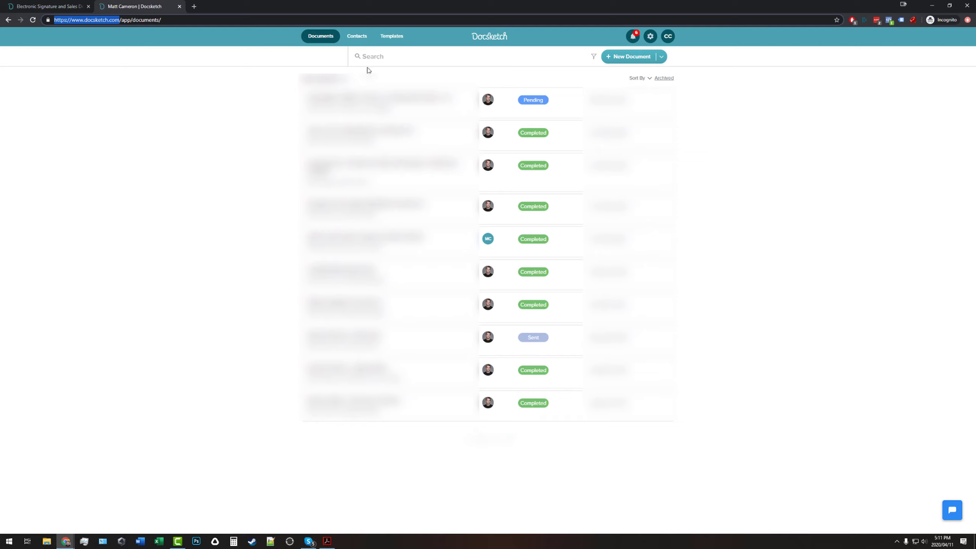
Start a new document and choose to upload a one-off file.
click(630, 57)
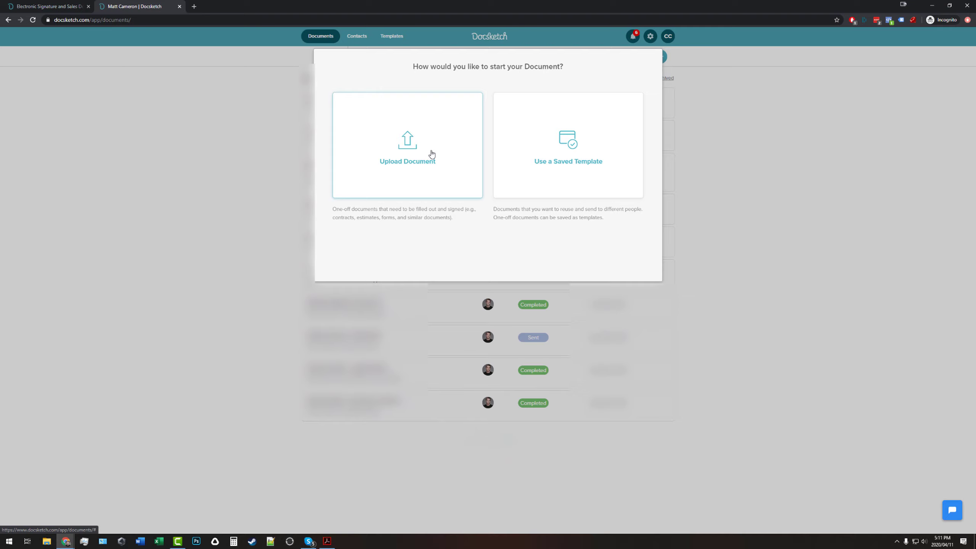
click(404, 154)
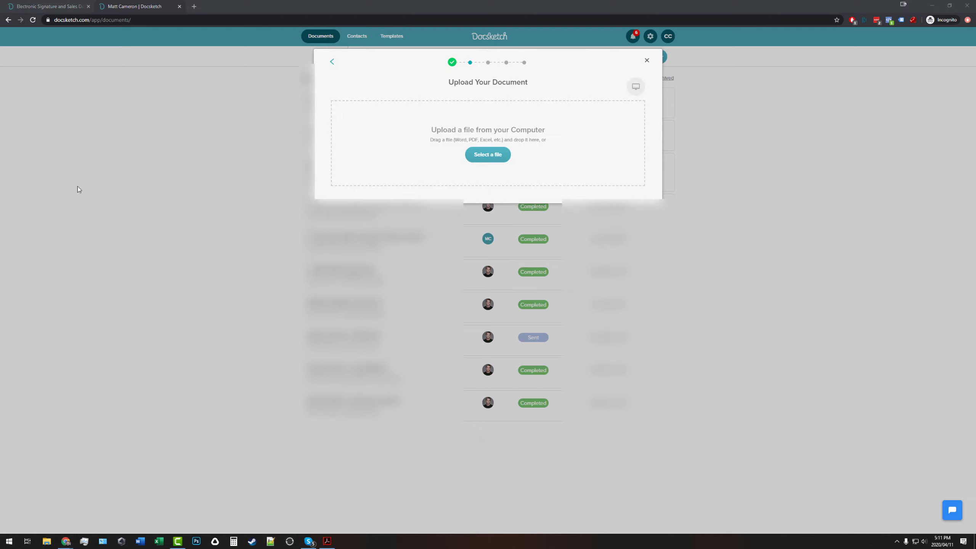
Upload 'Template - Adwords Only - Paid Ads Contract.pdf' and continue to adding contacts.
drag(79, 190, 427, 152)
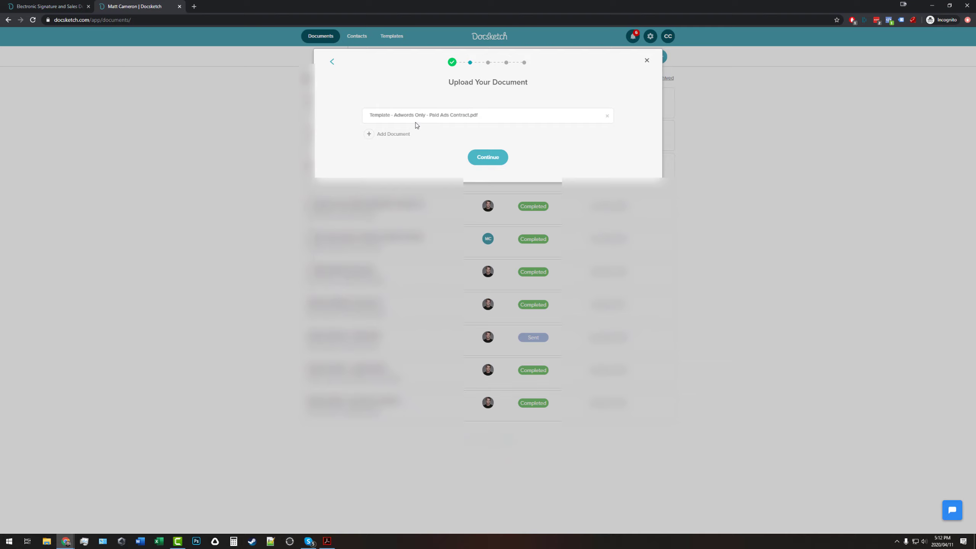
click(506, 162)
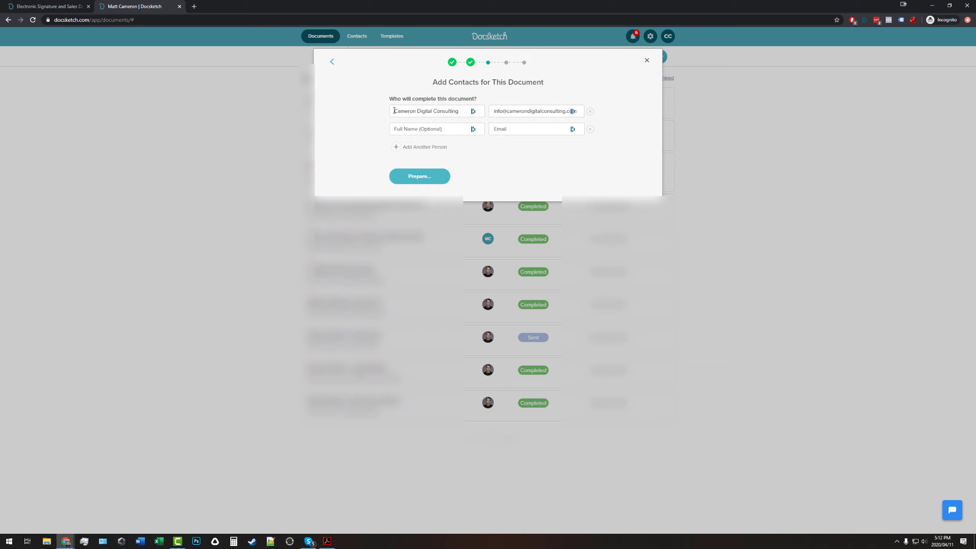
Add the company CEO as a second signer from the contact suggestion, then prepare the document.
drag(394, 110, 458, 110)
click(353, 102)
click(437, 133)
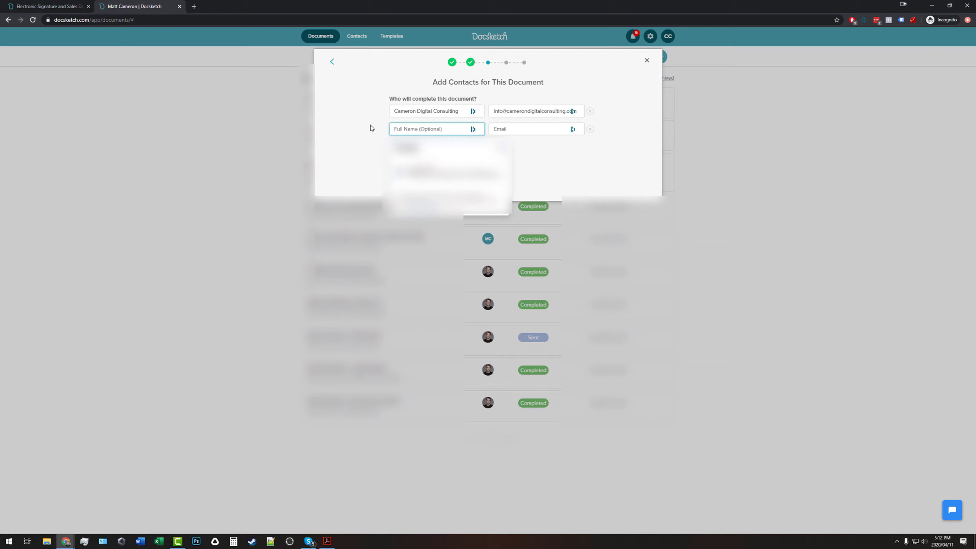
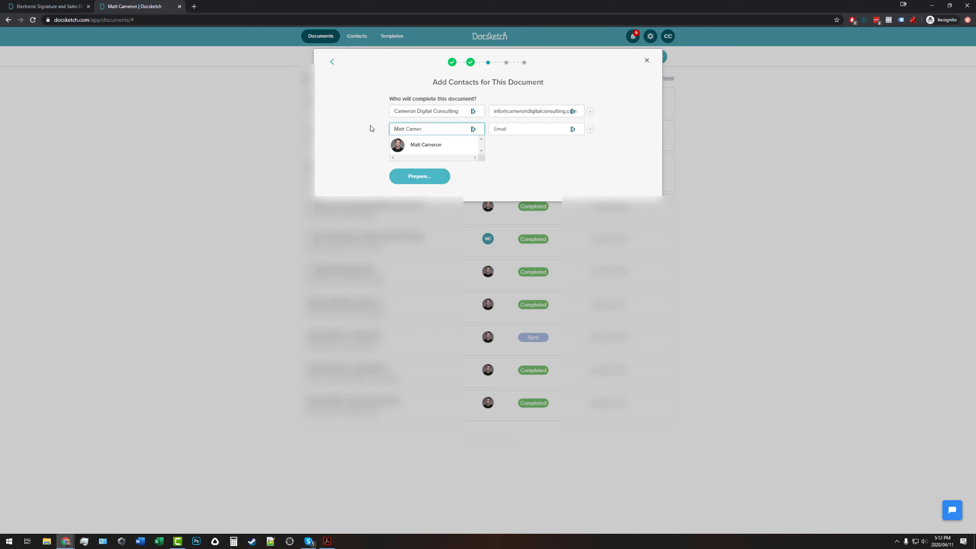
click(406, 144)
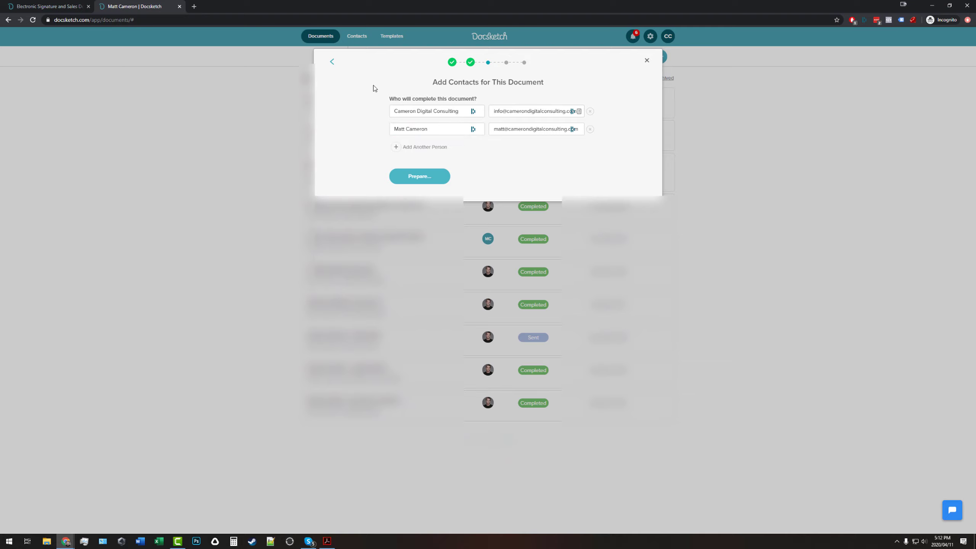
click(420, 178)
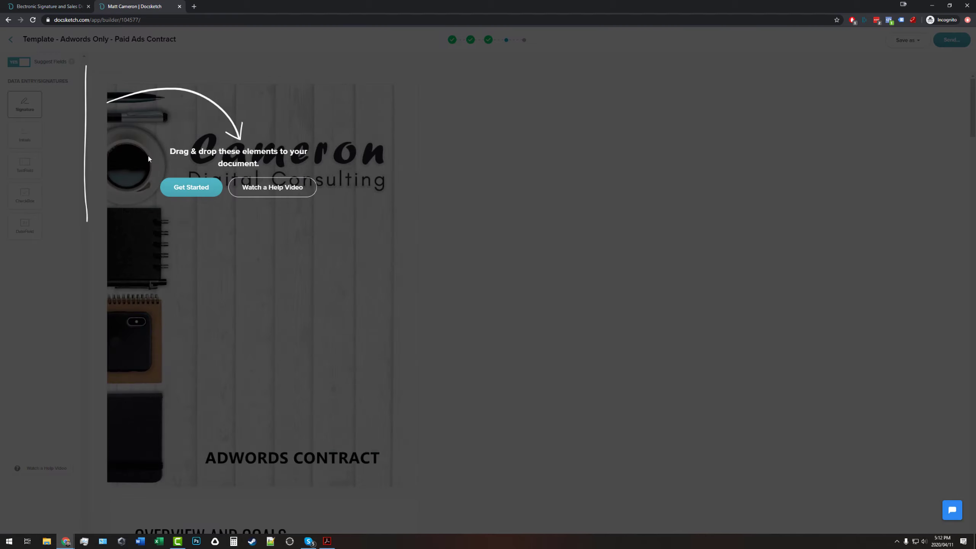
Dismiss the builder's drag-and-drop getting-started tips.
click(204, 191)
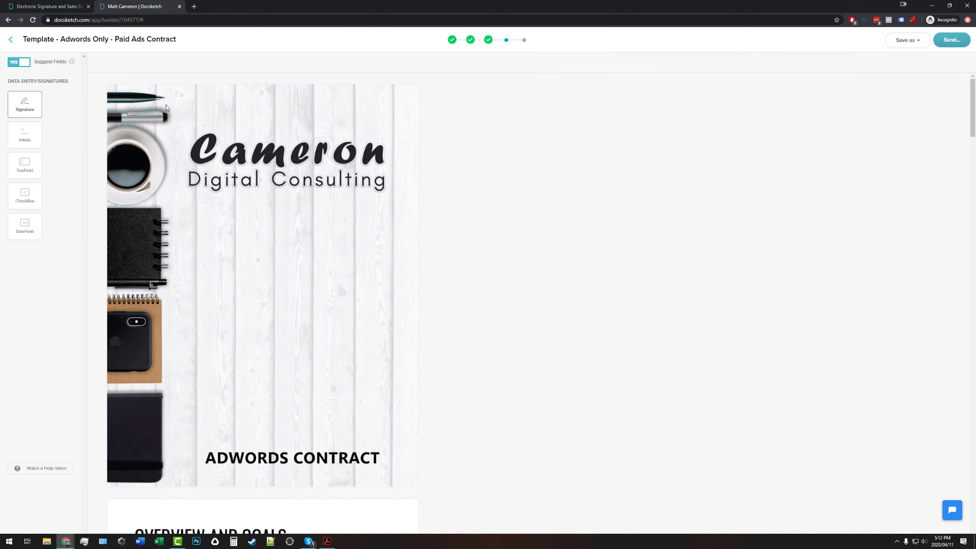
scroll(141, 287, down, 6)
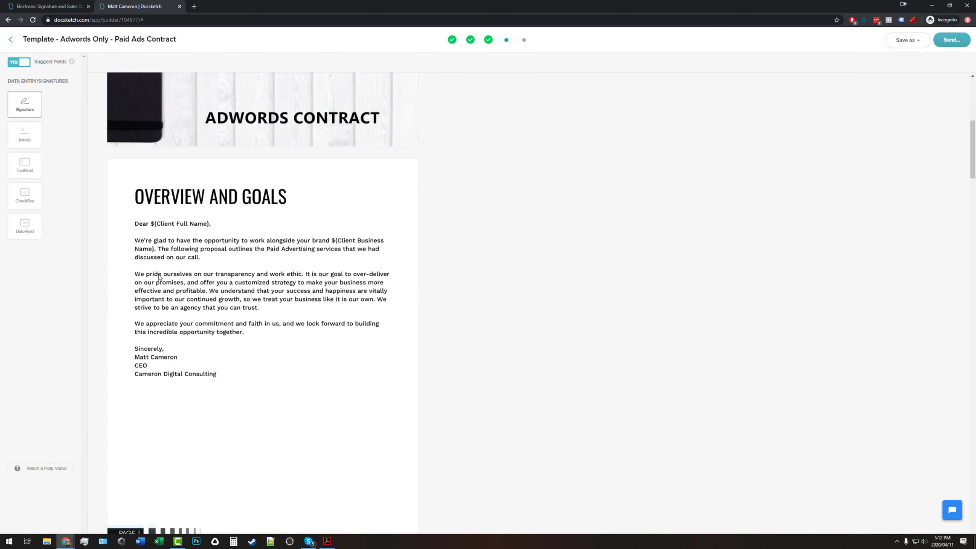
scroll(379, 268, up, 6)
scroll(220, 269, down, 6)
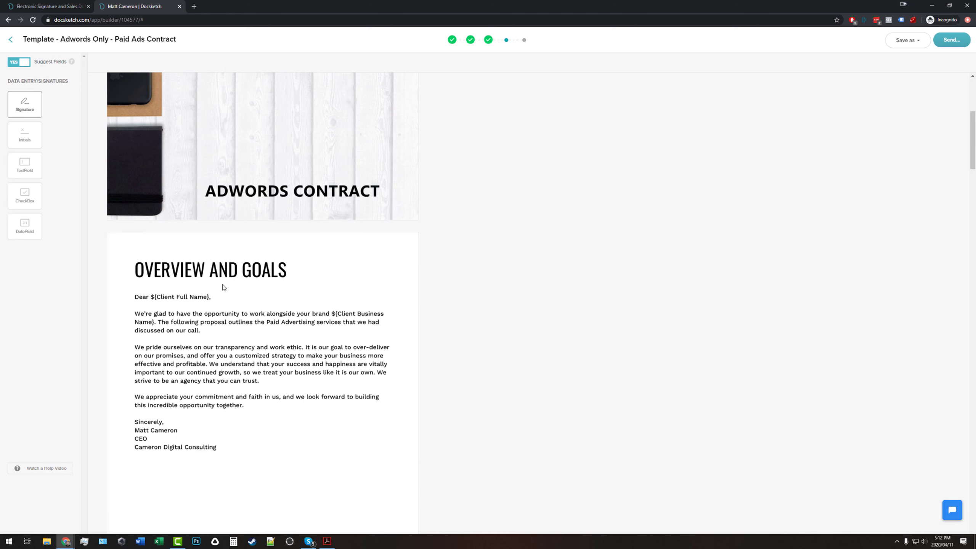
Place a trial signature field, delete it, and scroll down to the signature block.
click(200, 226)
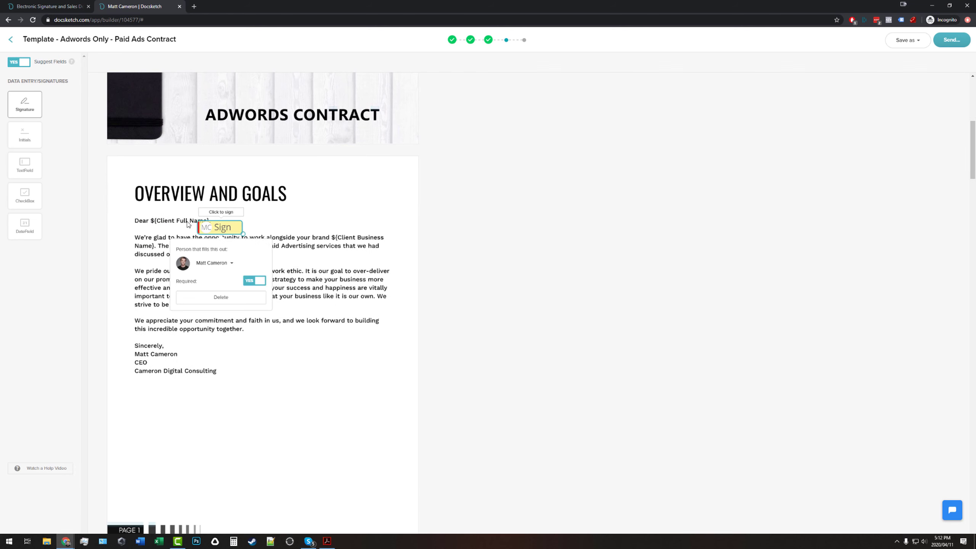
click(213, 221)
click(249, 295)
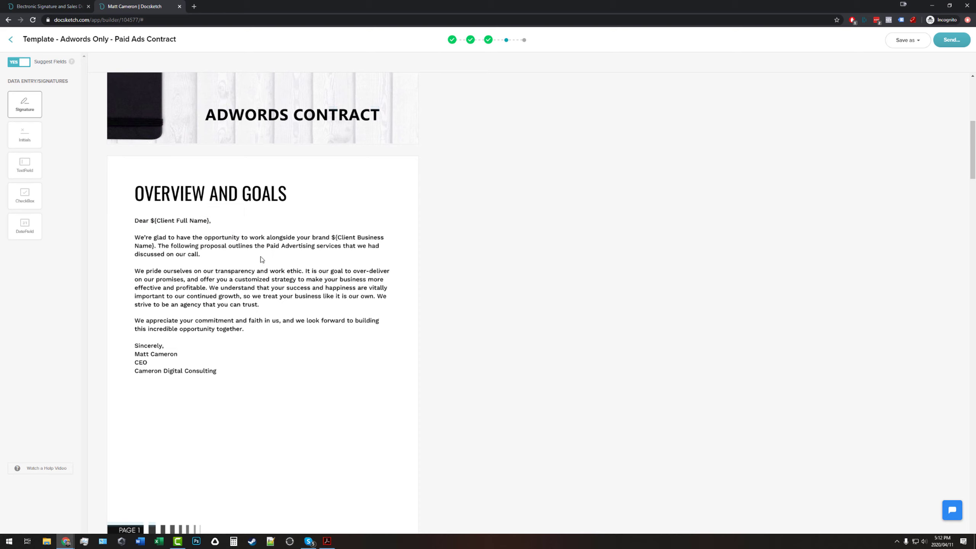
scroll(208, 280, down, 8)
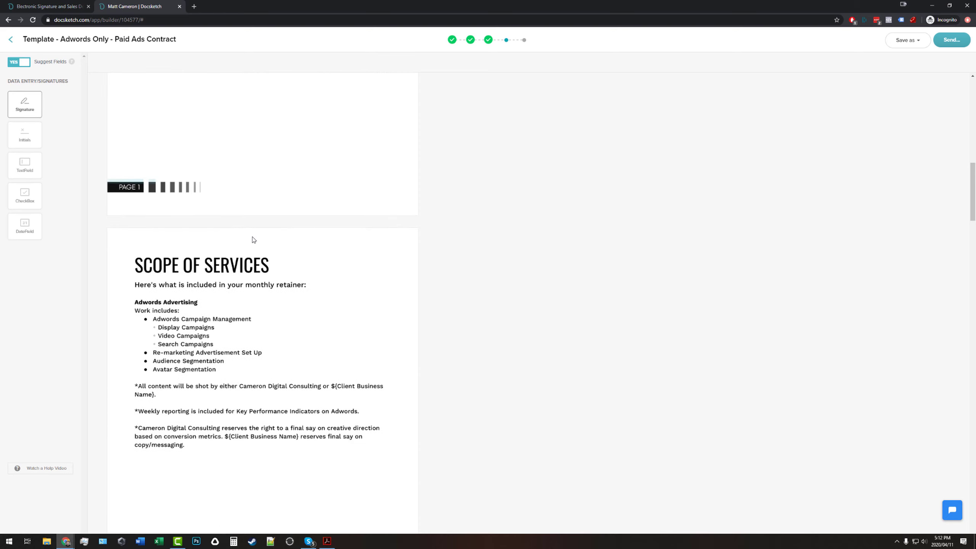
scroll(245, 317, up, 7)
scroll(284, 338, down, 20)
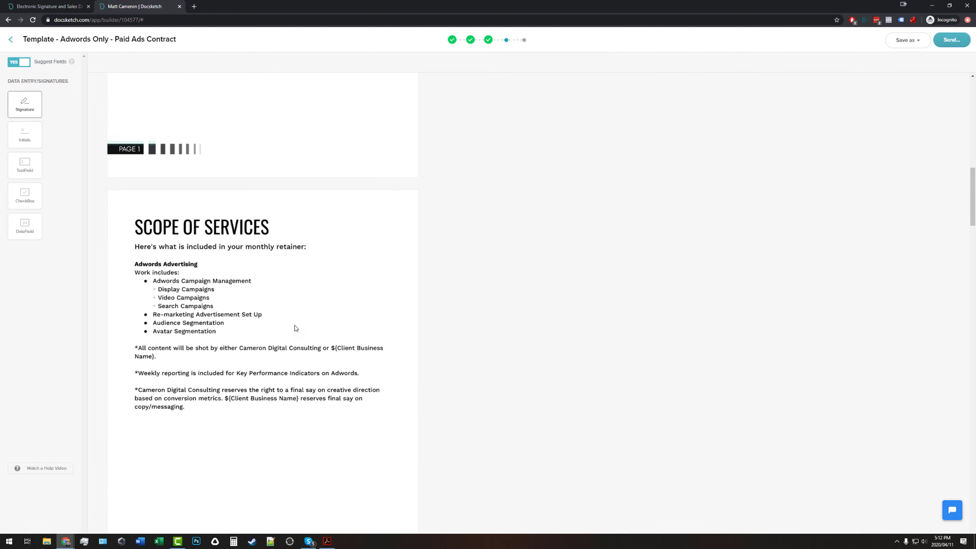
scroll(312, 309, down, 15)
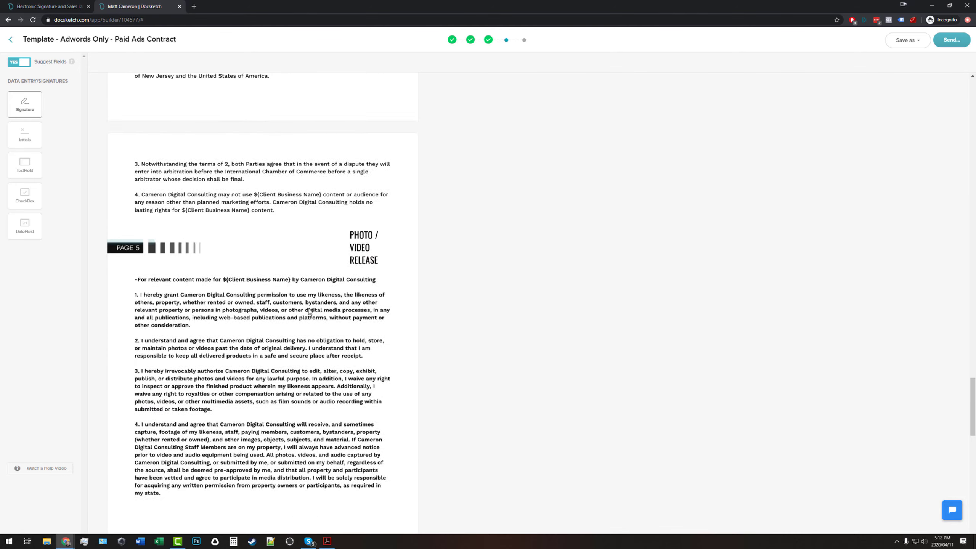
scroll(243, 163, down, 7)
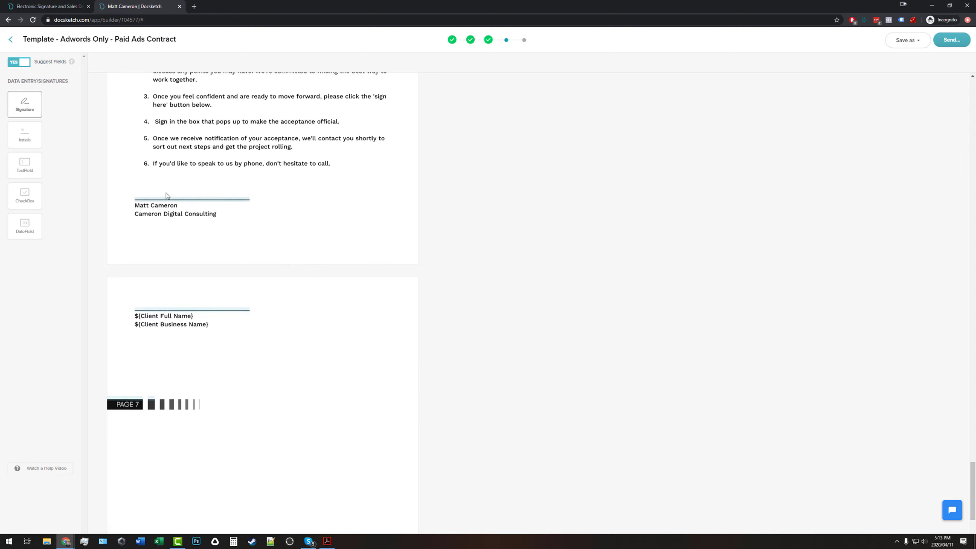
Add a signature field above the company signature line, assigned to the company contact.
mouse_move(27, 107)
mouse_down()
mouse_move(147, 162)
mouse_move(139, 182)
mouse_up()
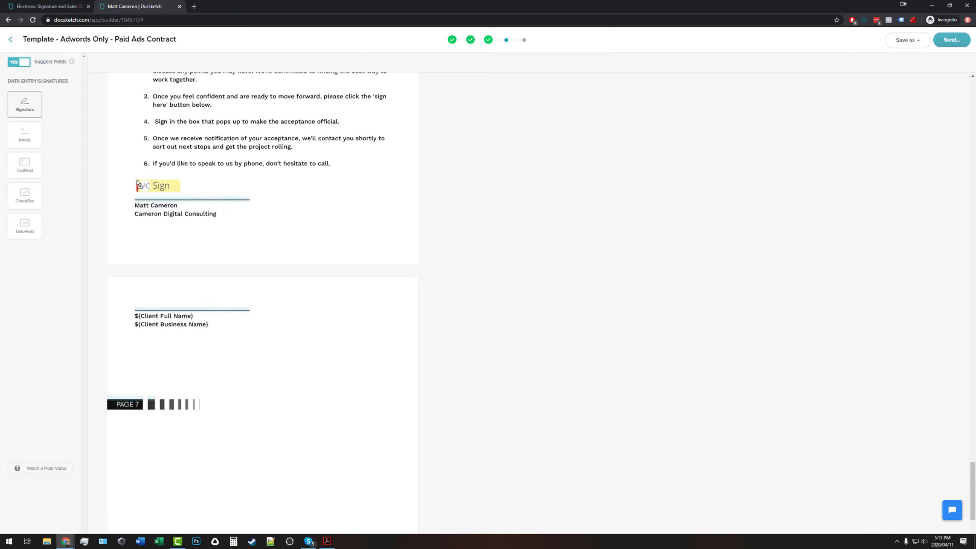
click(145, 224)
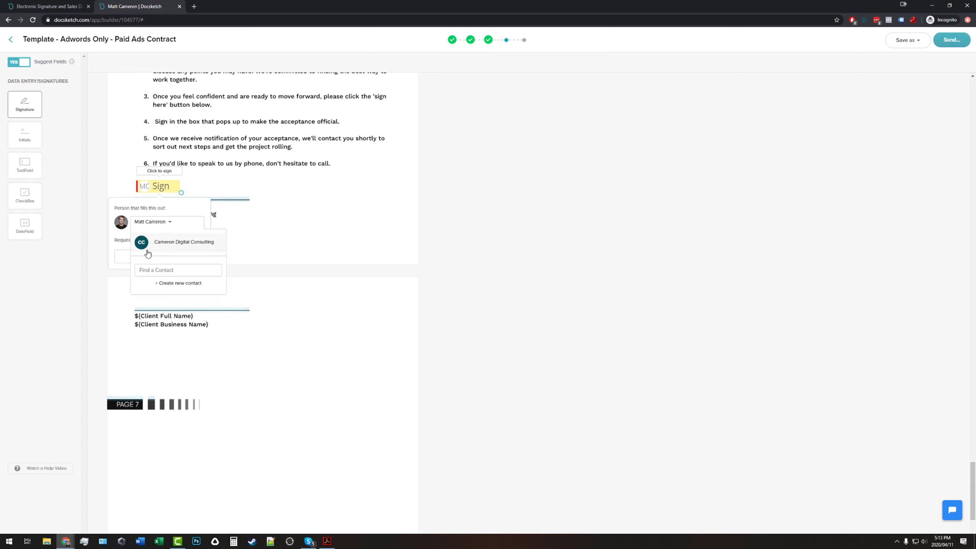
click(142, 226)
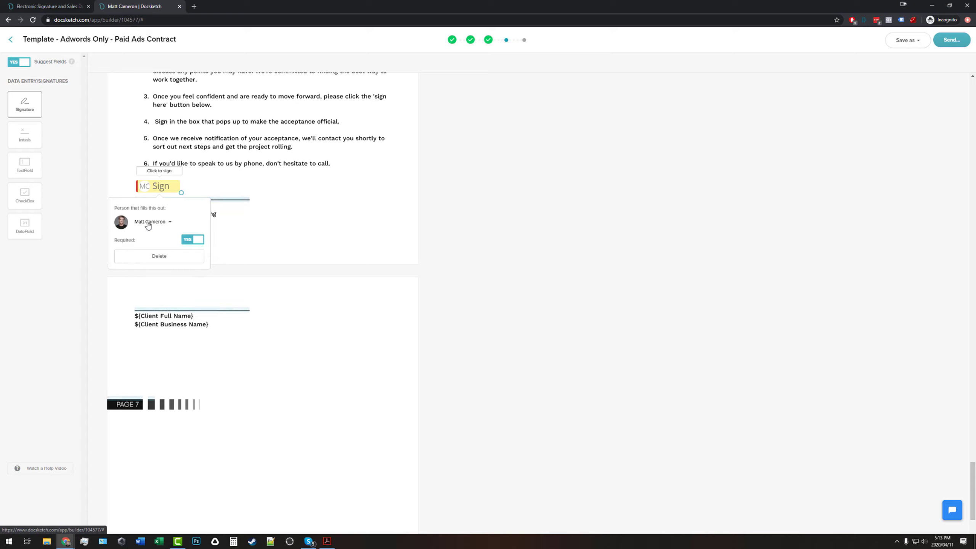
click(142, 226)
click(172, 246)
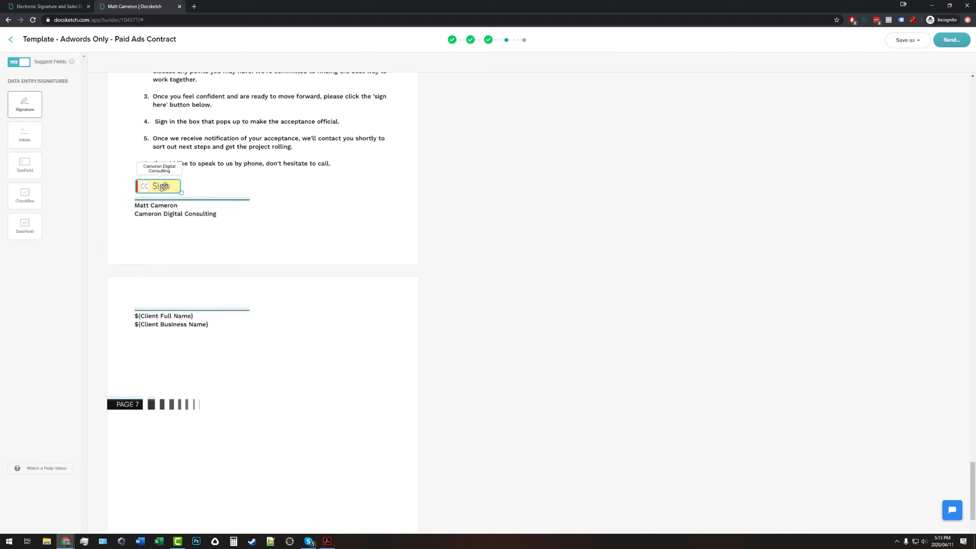
Add a second-signer signature field above the client's line and verify both fields' signers.
mouse_move(26, 105)
mouse_down()
mouse_move(109, 195)
mouse_move(142, 295)
mouse_up()
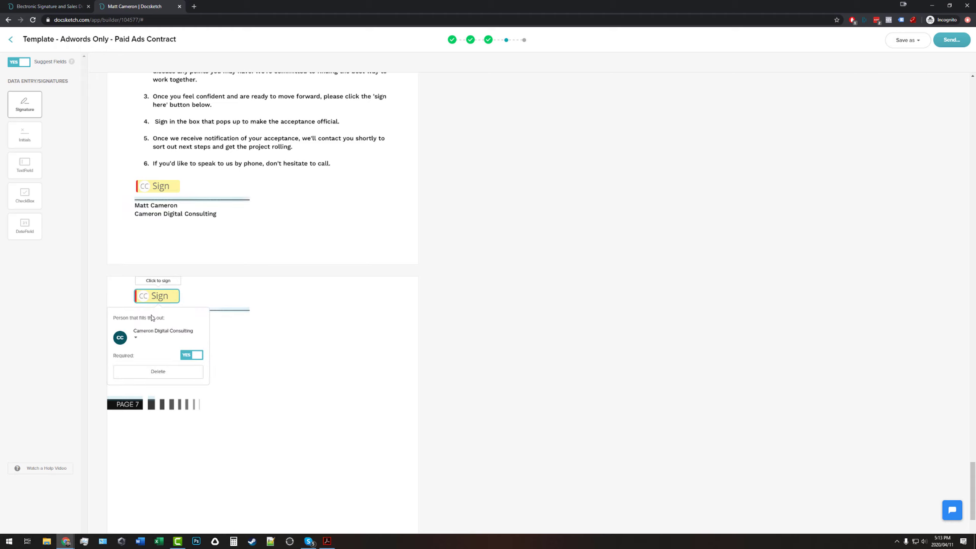
click(157, 334)
click(165, 356)
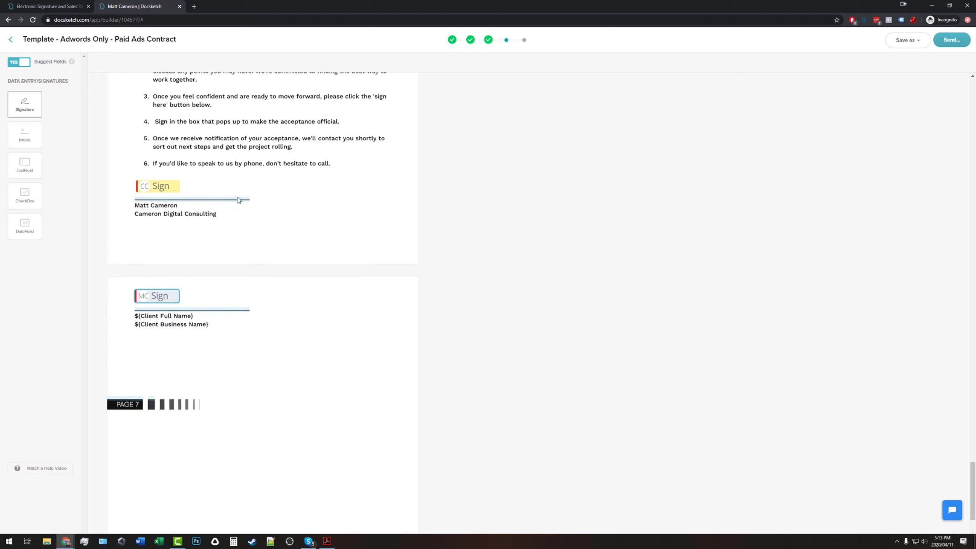
click(148, 187)
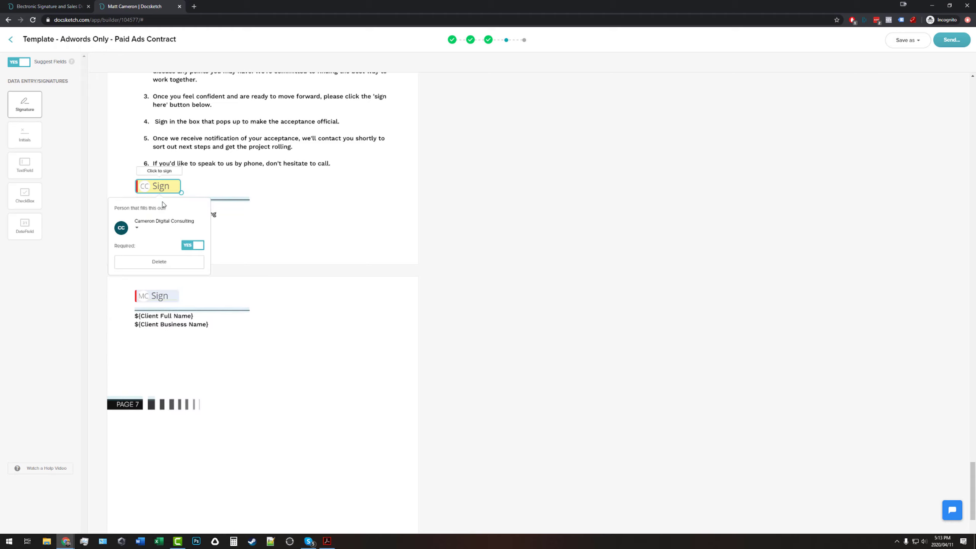
click(148, 294)
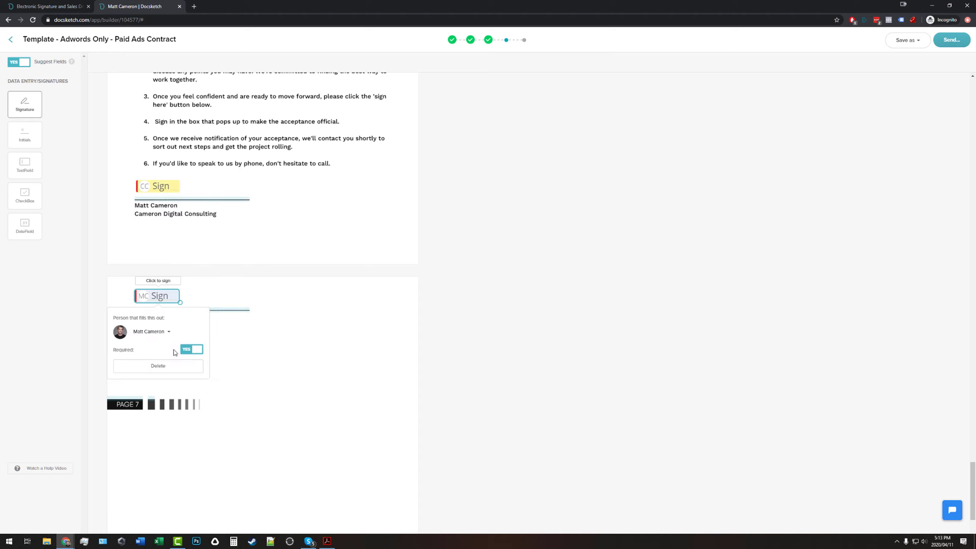
click(174, 192)
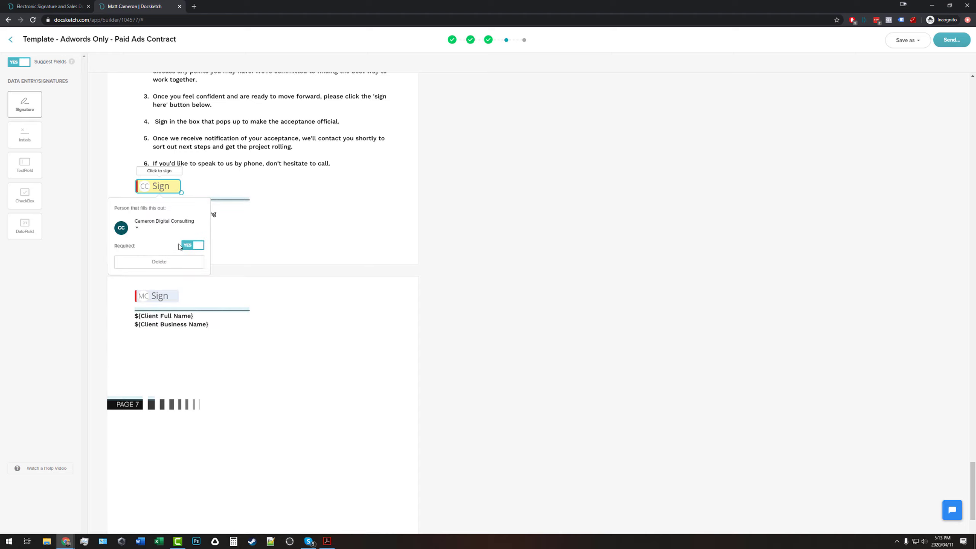
click(273, 358)
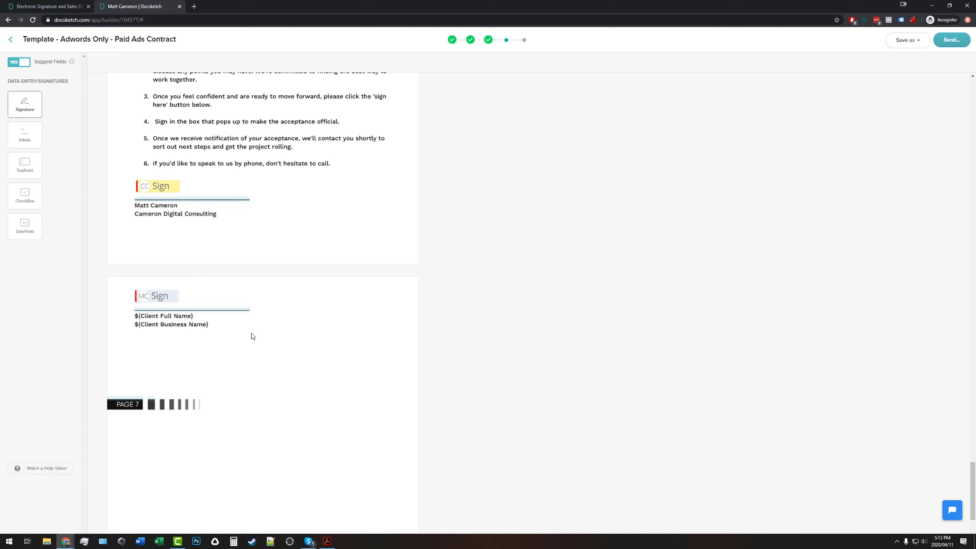
Add a text field beside the company signature line.
scroll(242, 300, up, 5)
scroll(261, 230, down, 5)
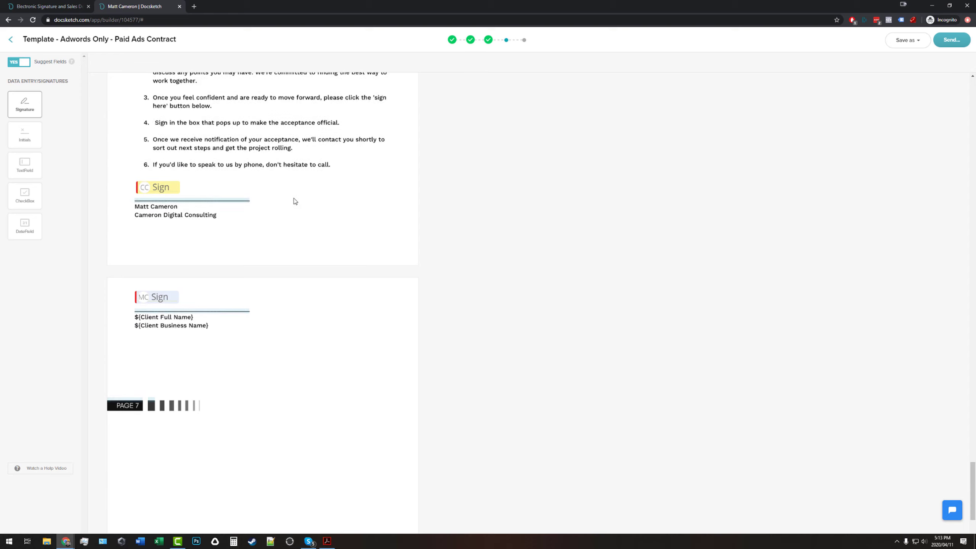
scroll(294, 200, up, 1)
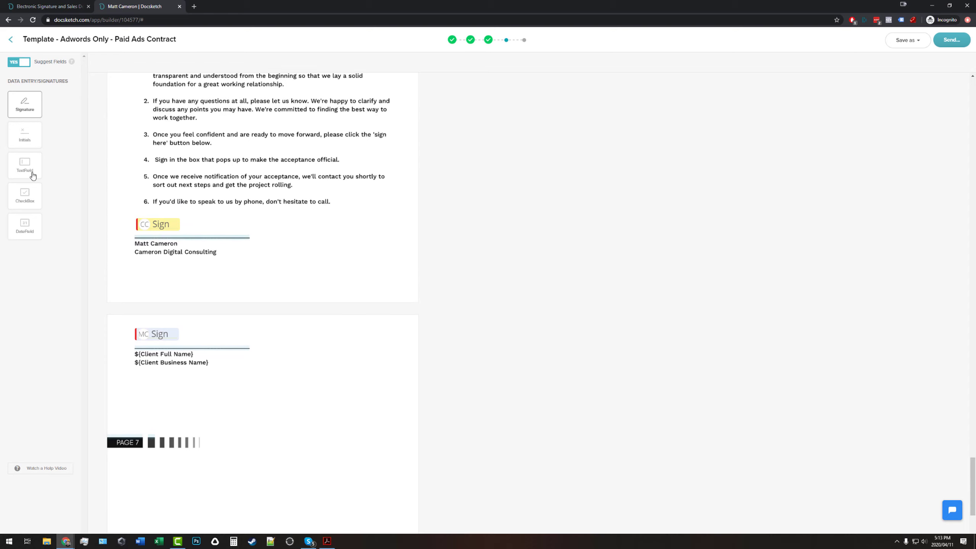
drag(25, 165, 297, 235)
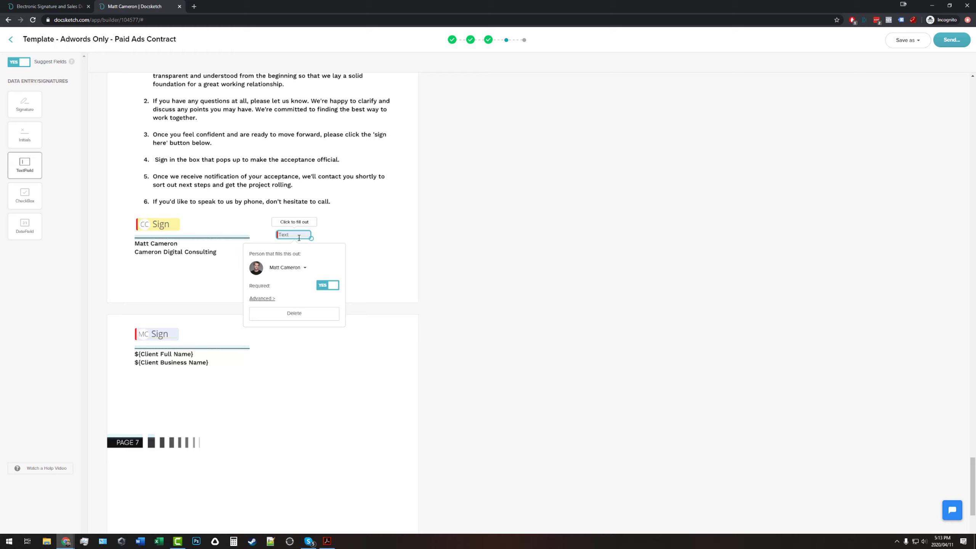
Label the text field beside the company signature 'Something Specific', keeping the same signer.
click(286, 267)
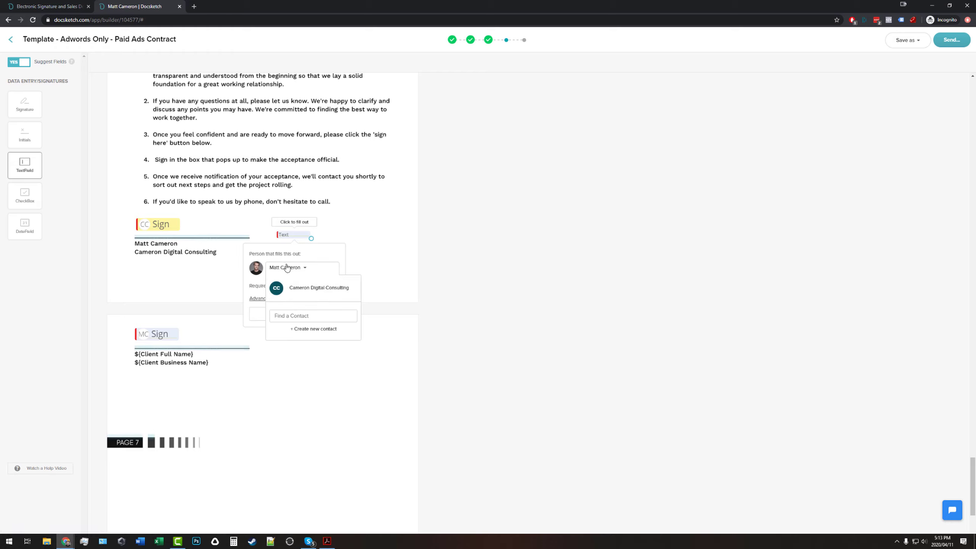
click(295, 267)
click(267, 298)
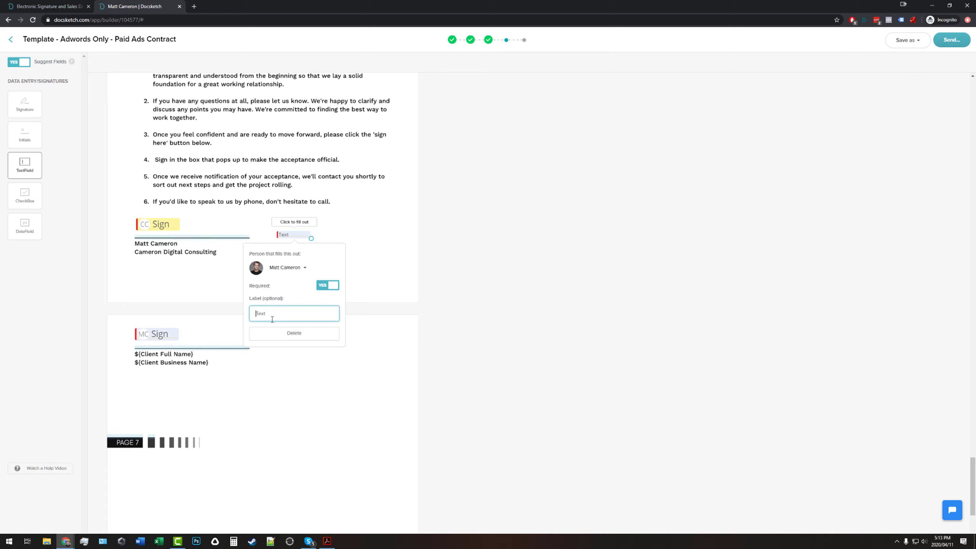
text(Something Specific)
click(402, 293)
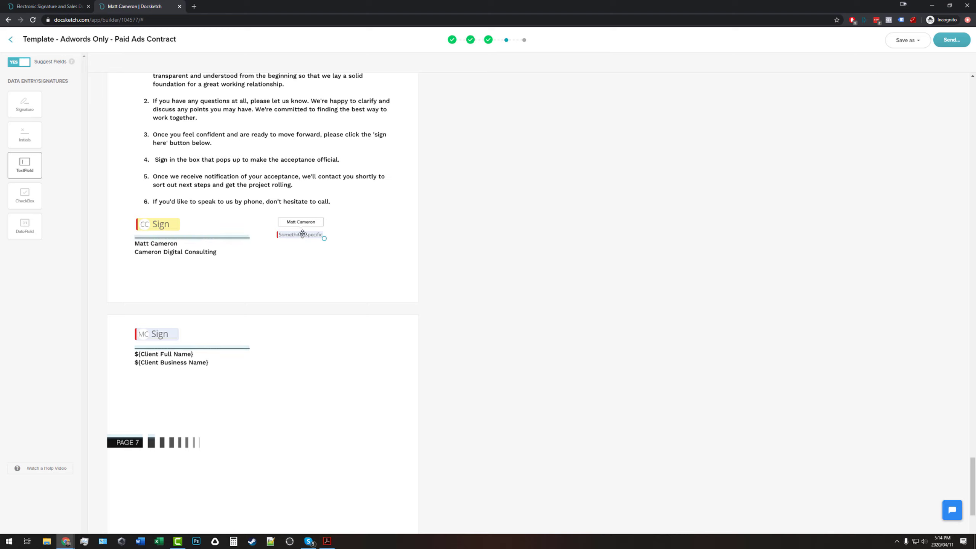
click(296, 235)
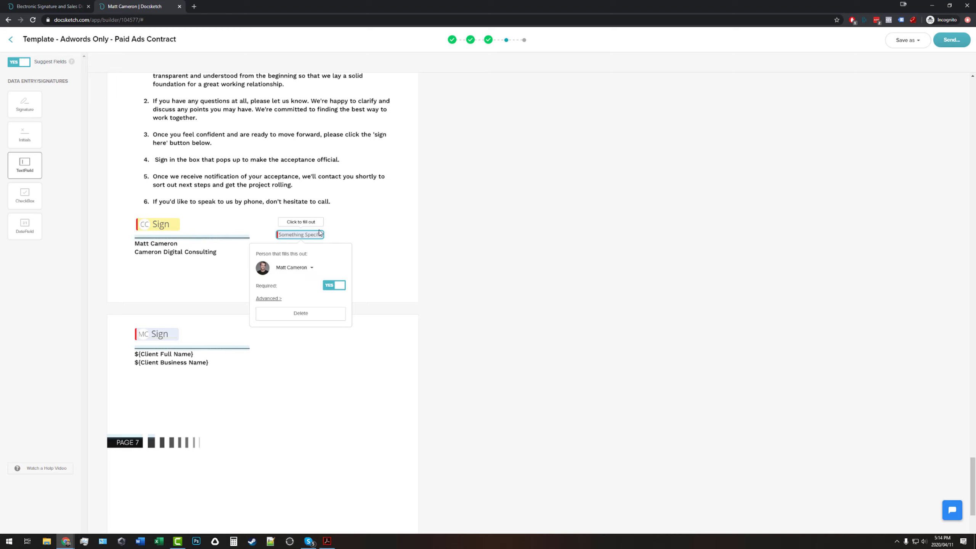
click(373, 241)
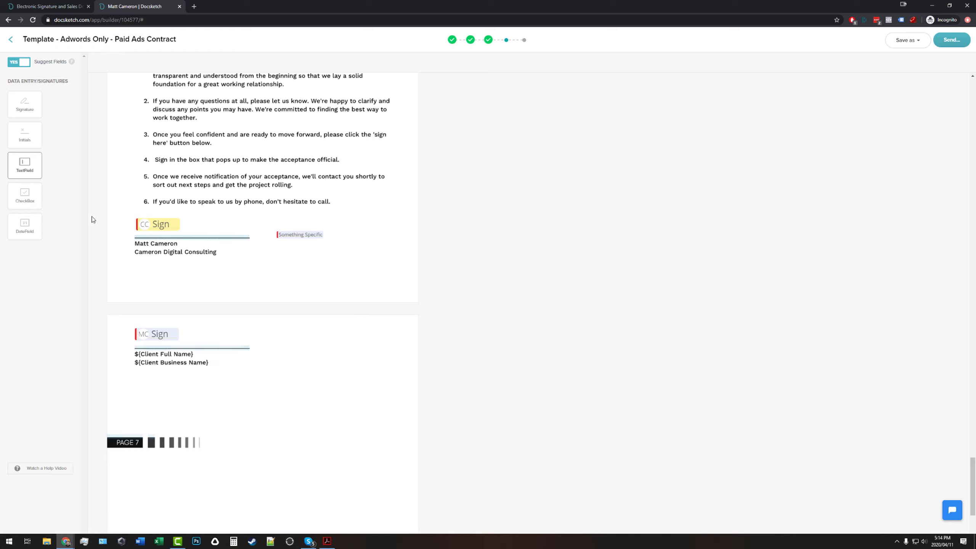
Add a checkbox and a date field, moving the date next to the company signature.
drag(370, 241, 340, 230)
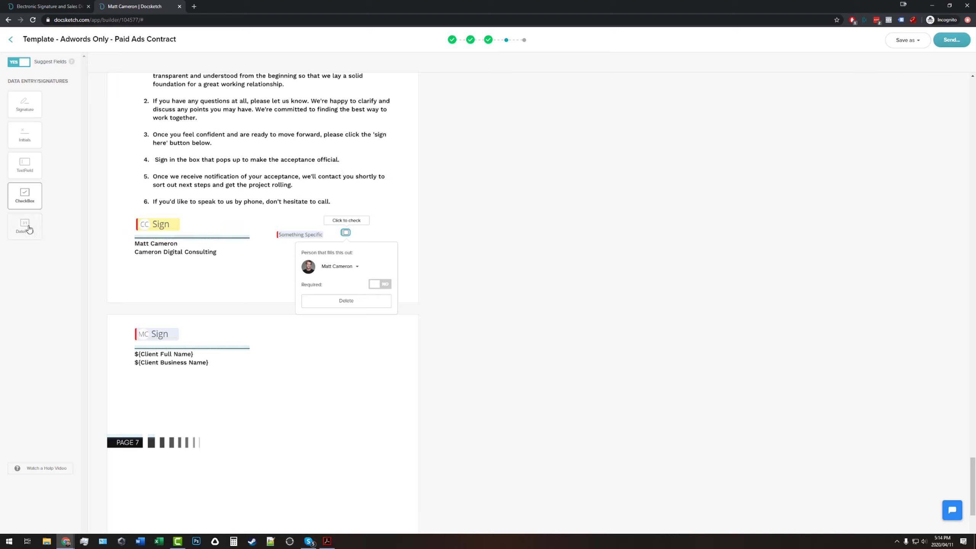
drag(29, 229, 353, 200)
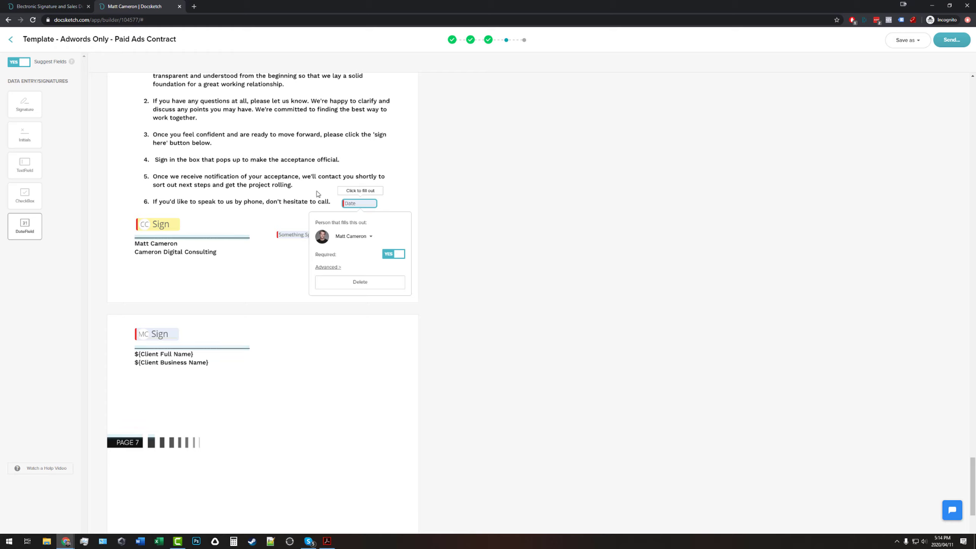
click(294, 234)
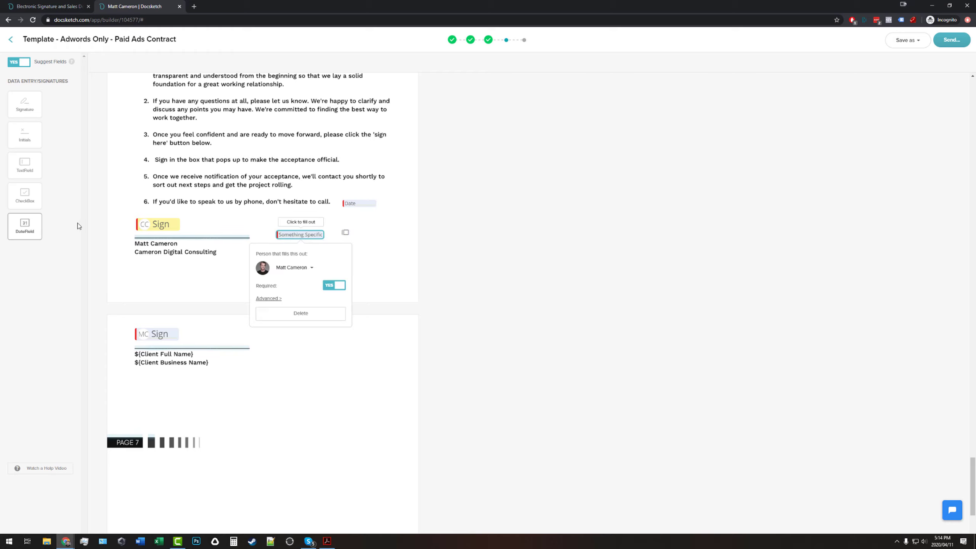
click(359, 203)
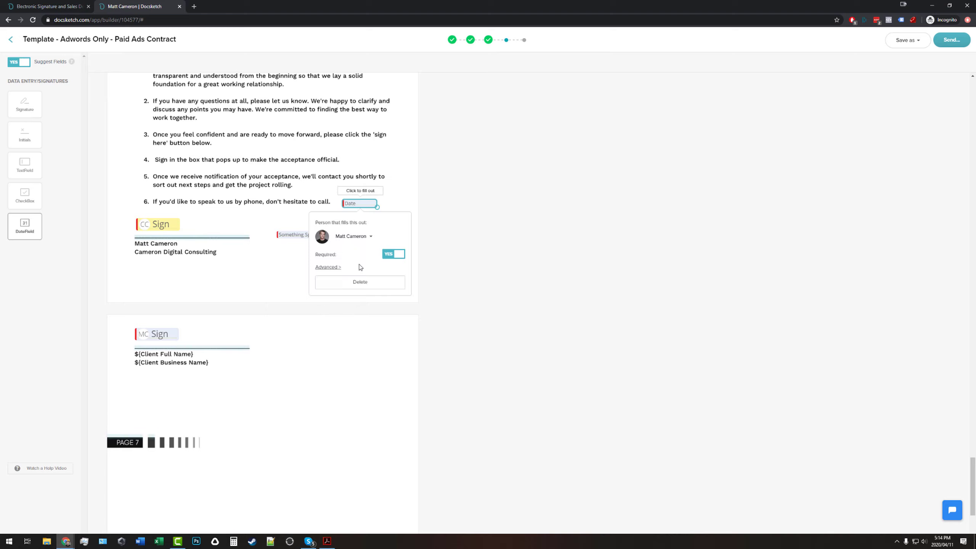
drag(361, 207, 230, 231)
click(395, 289)
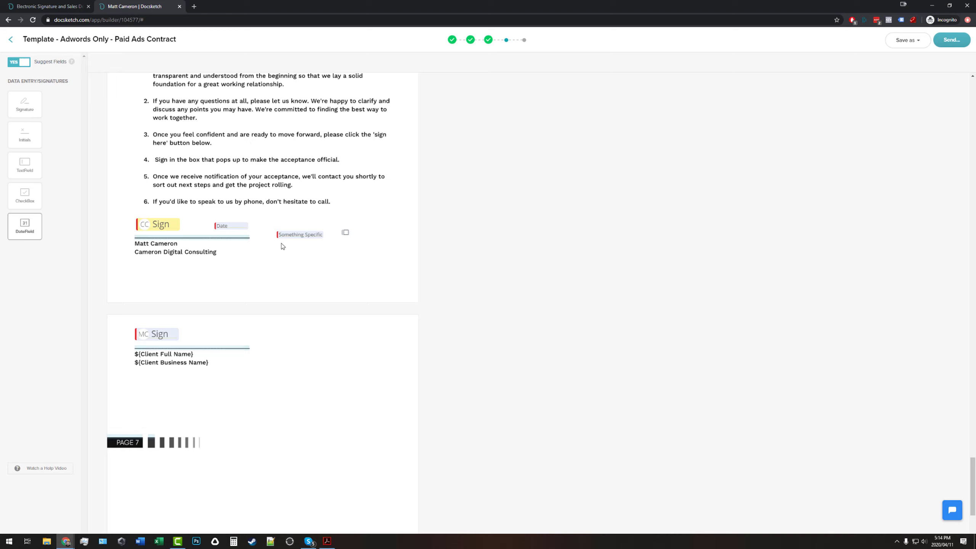
Delete the date, Something Specific and checkbox fields.
click(231, 227)
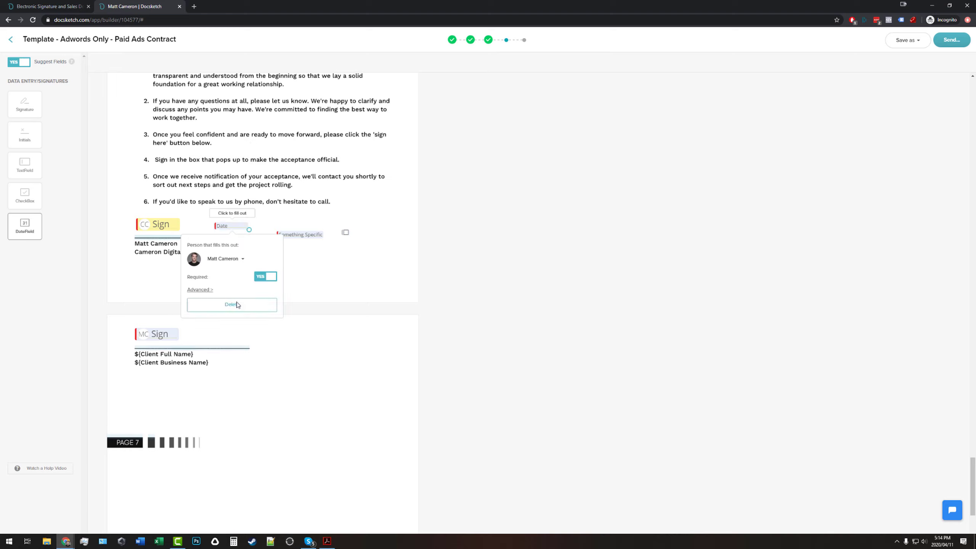
click(233, 305)
click(300, 235)
click(302, 312)
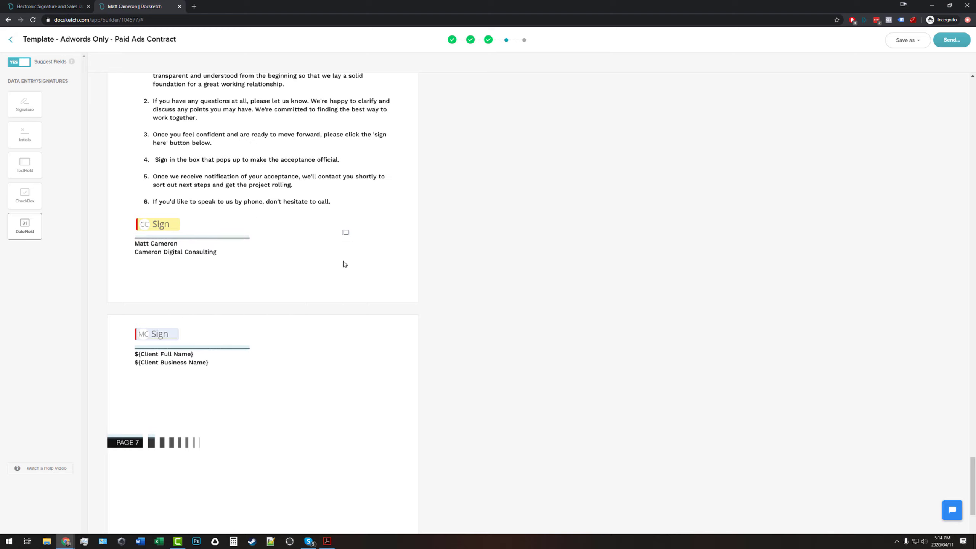
click(348, 231)
click(346, 301)
Open the Send Document dialog and review the default subject and message for both signers.
scroll(291, 290, up, 10)
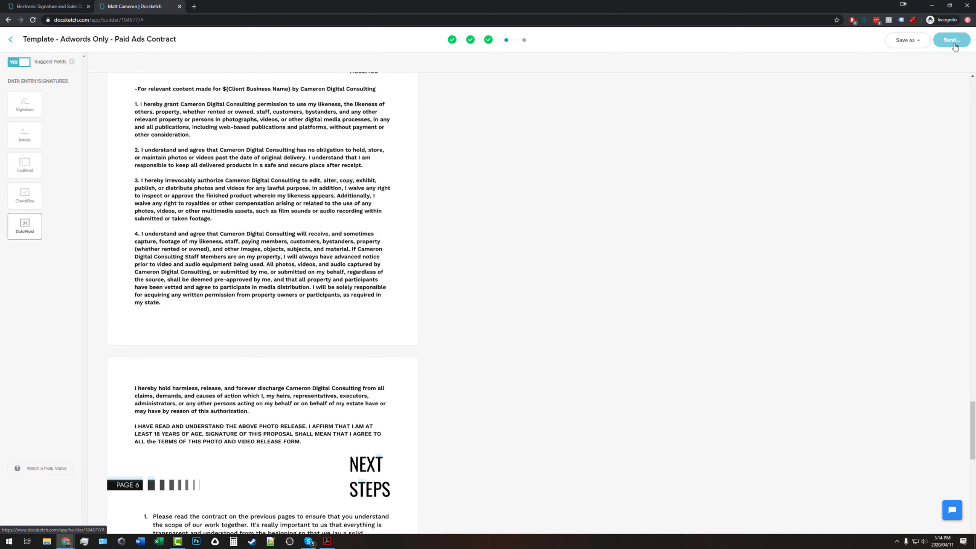
click(954, 42)
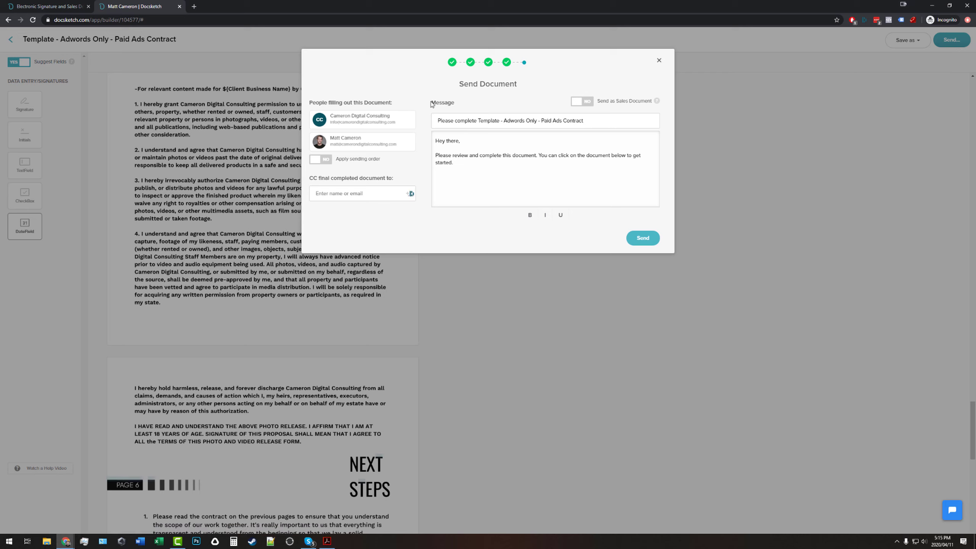
drag(431, 103, 453, 102)
click(461, 106)
drag(439, 121, 596, 121)
click(596, 121)
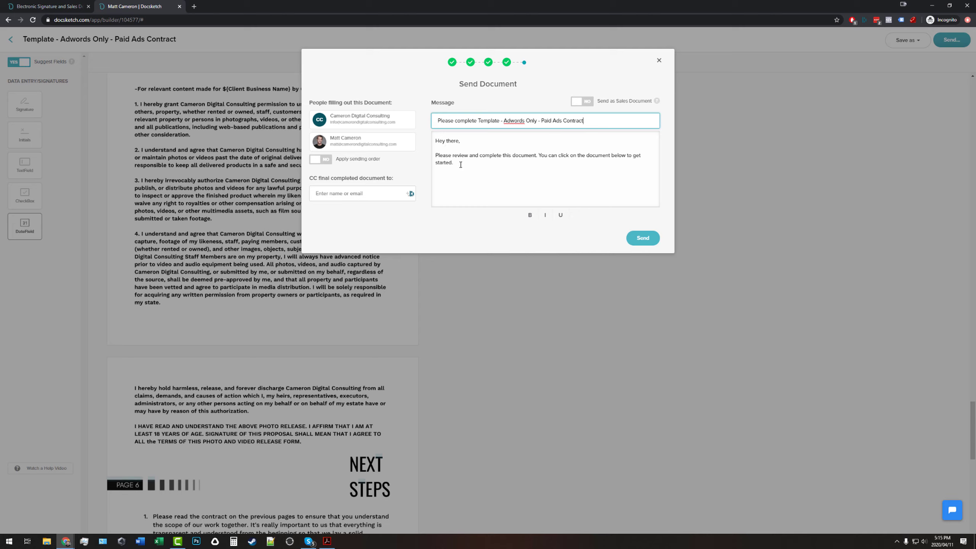
click(480, 166)
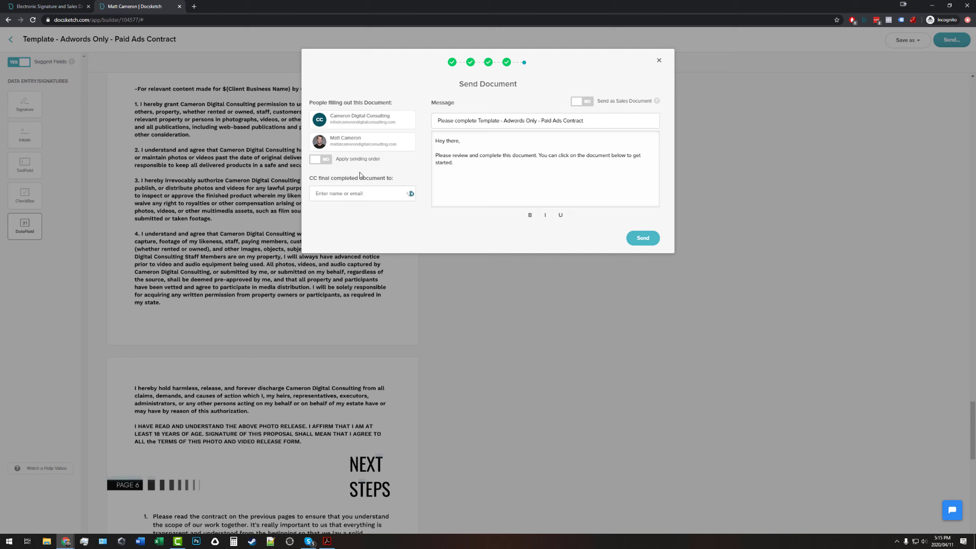
Enforce sending order with the individual signer before Cameron Digital Consulting, then send the contract.
click(326, 161)
drag(326, 140, 334, 112)
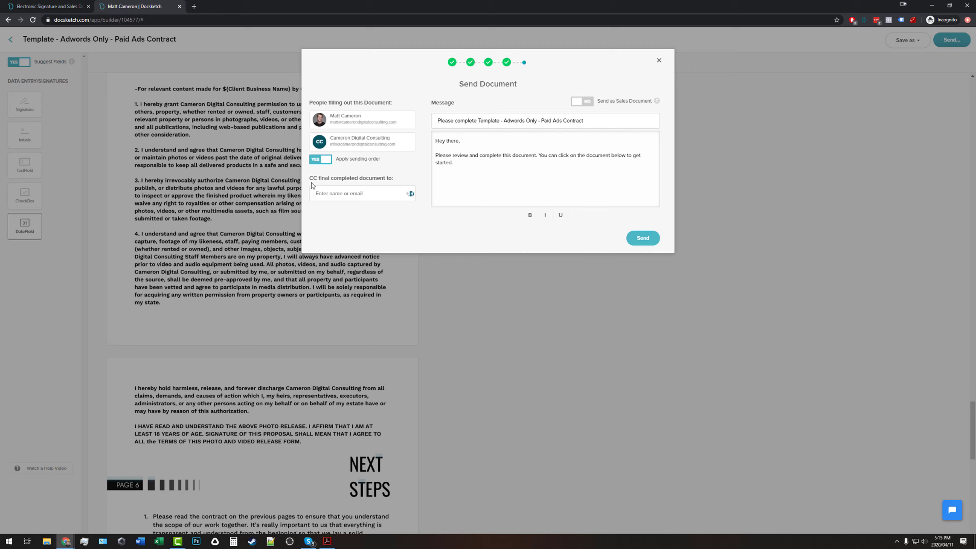
drag(308, 179, 393, 177)
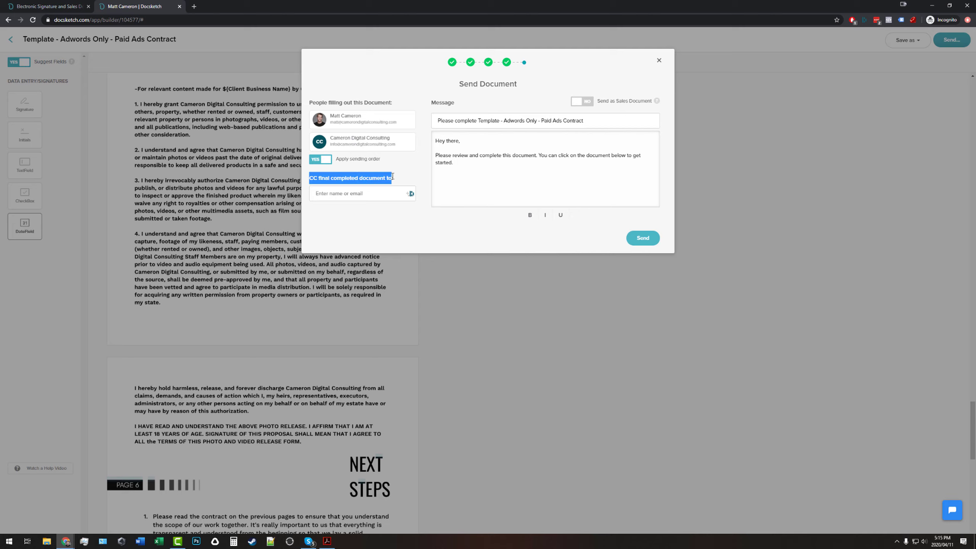
click(366, 179)
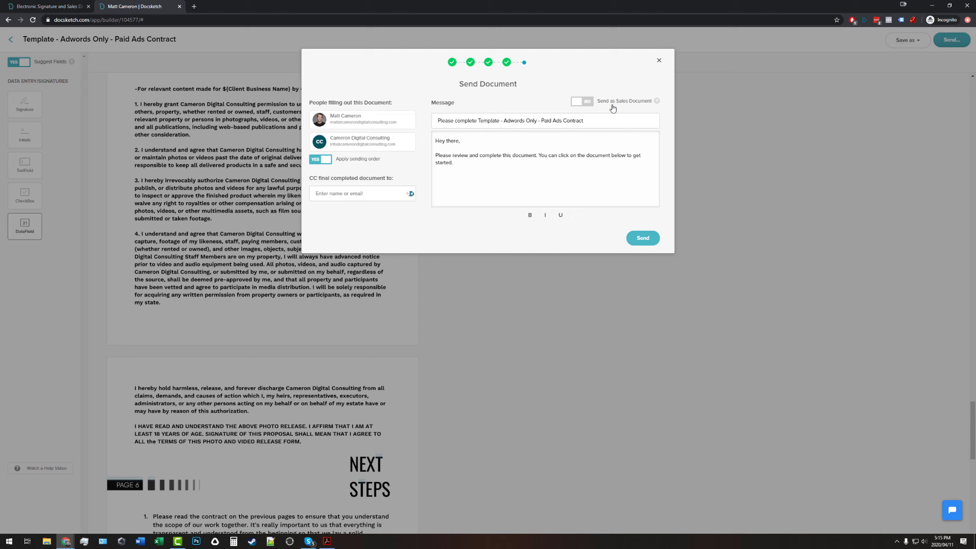
click(639, 246)
click(640, 246)
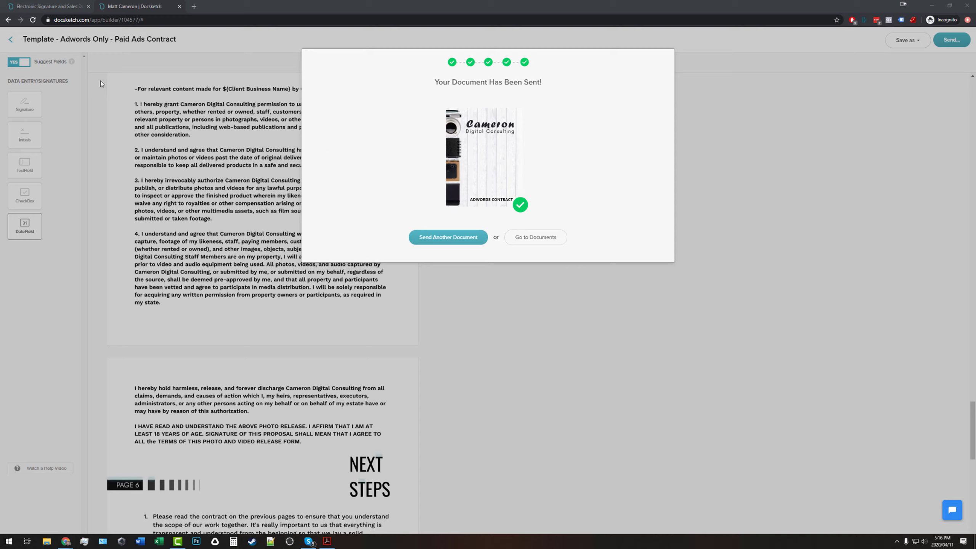
Load the contract's signing link in a new private browser tab.
click(194, 6)
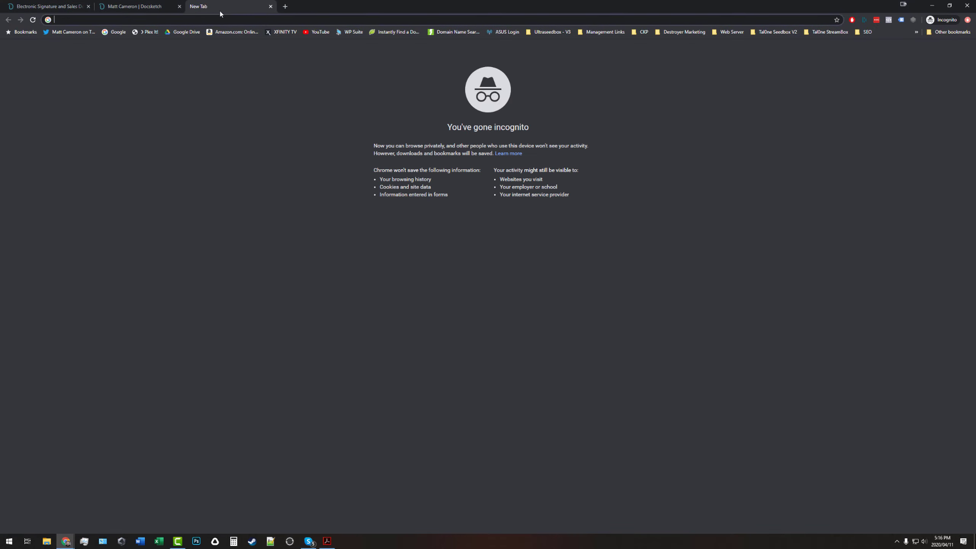
key(Return)
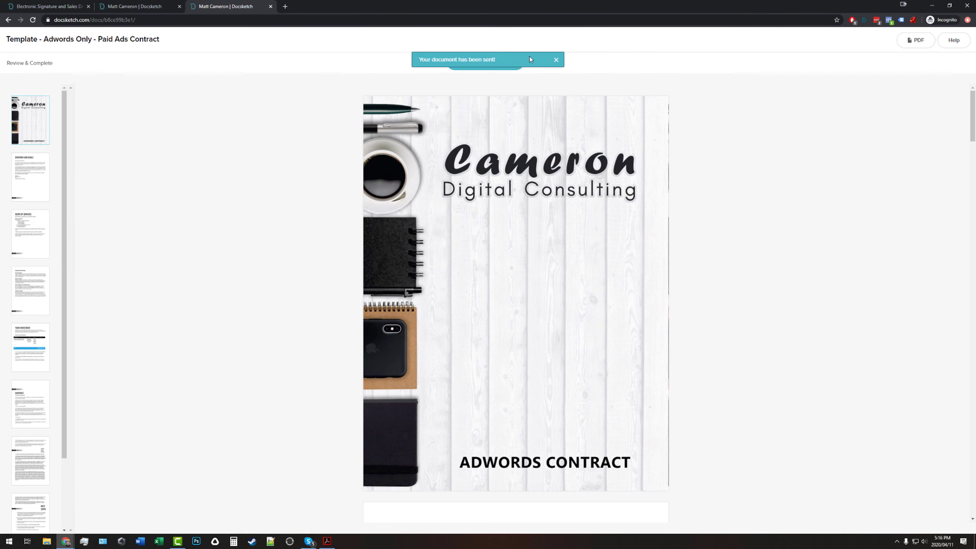
Dismiss the document-sent notice and scroll through the contract to the page 7 signature field.
click(556, 60)
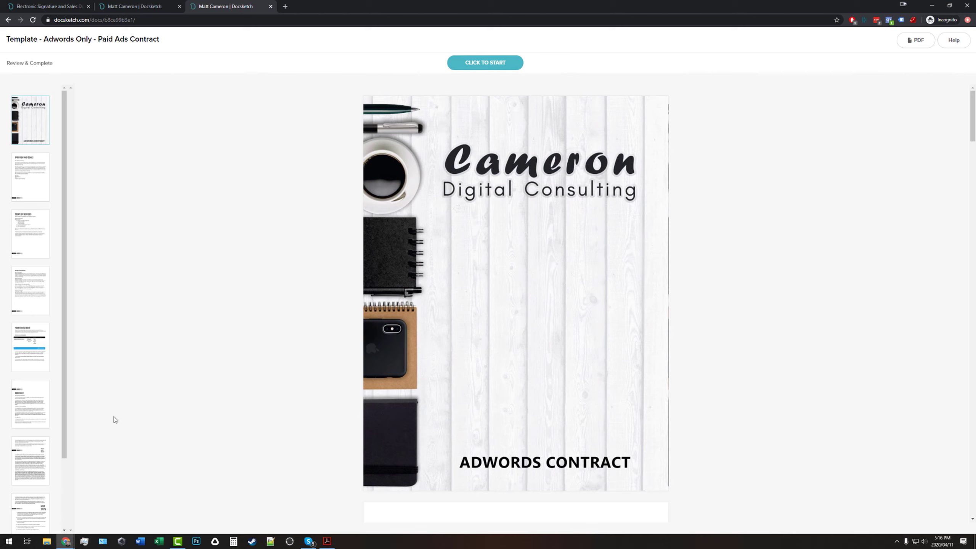
scroll(489, 292, down, 5)
scroll(489, 292, up, 5)
scroll(483, 294, down, 20)
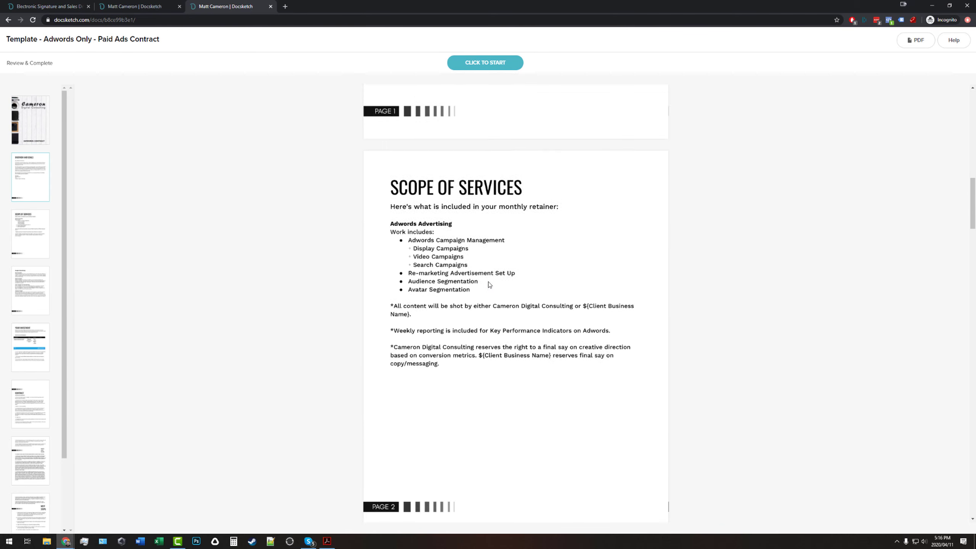
scroll(494, 276, down, 20)
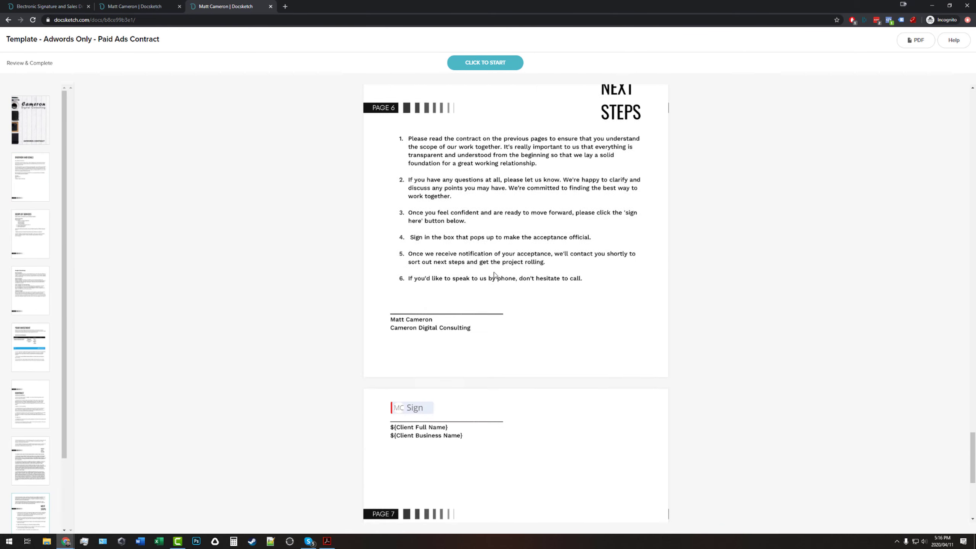
scroll(417, 231, up, 5)
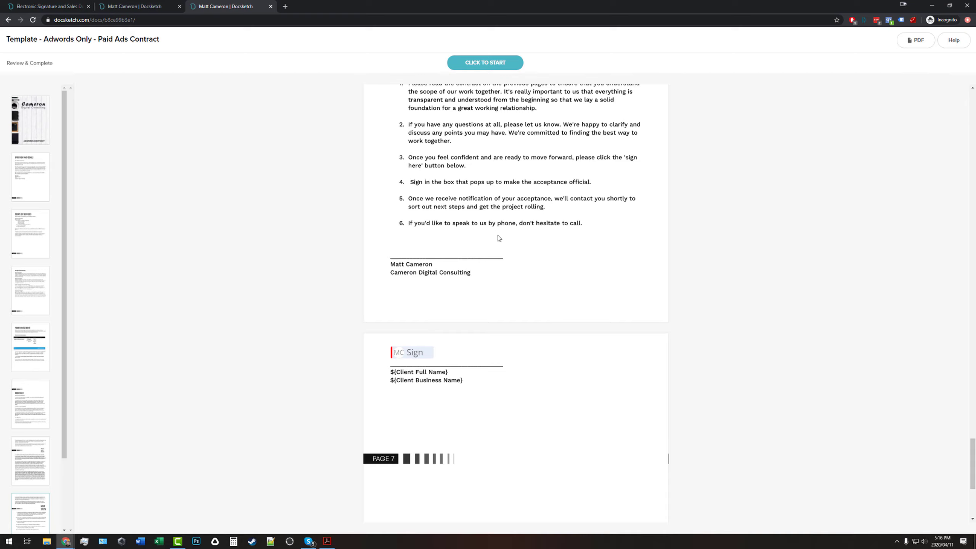
Start guided signing and save the first cursive typed signature style into page 7's Sign box.
click(479, 66)
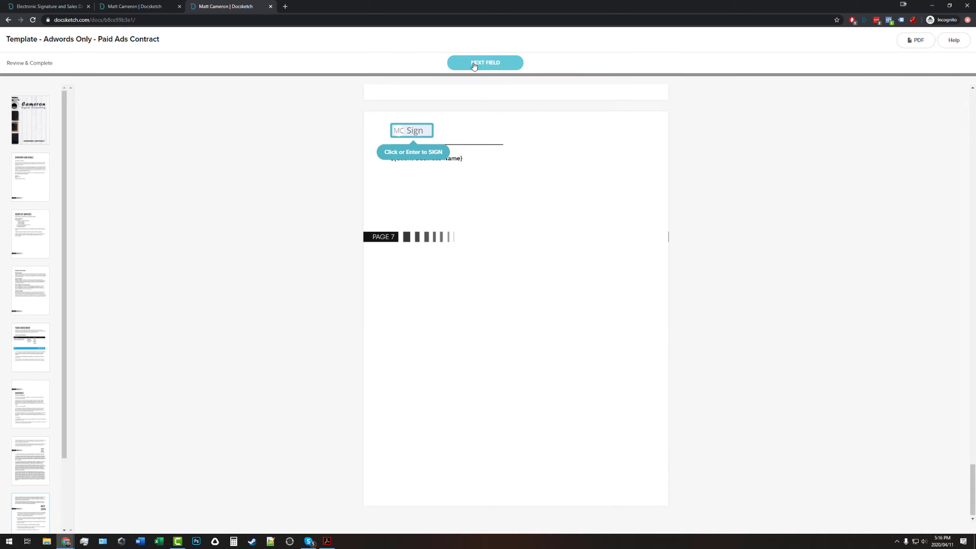
click(421, 146)
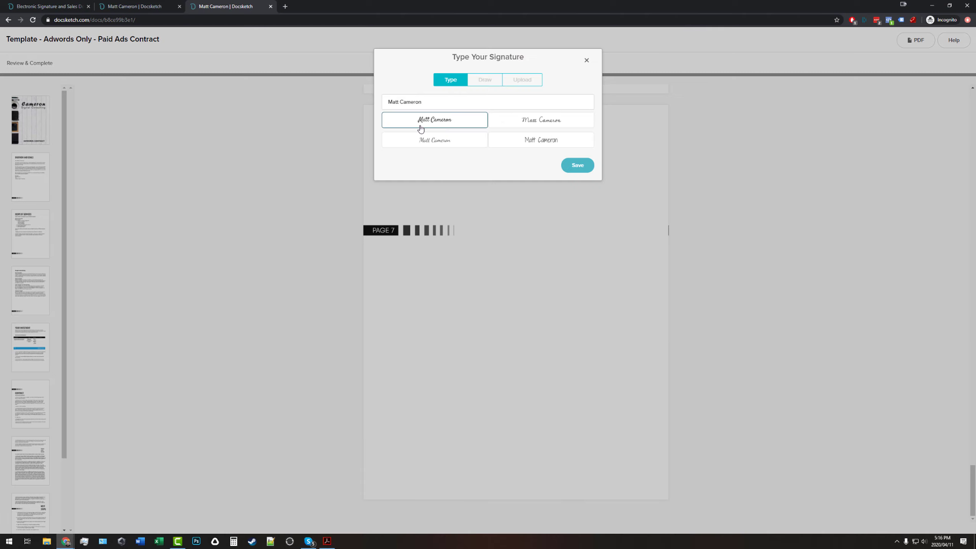
click(585, 171)
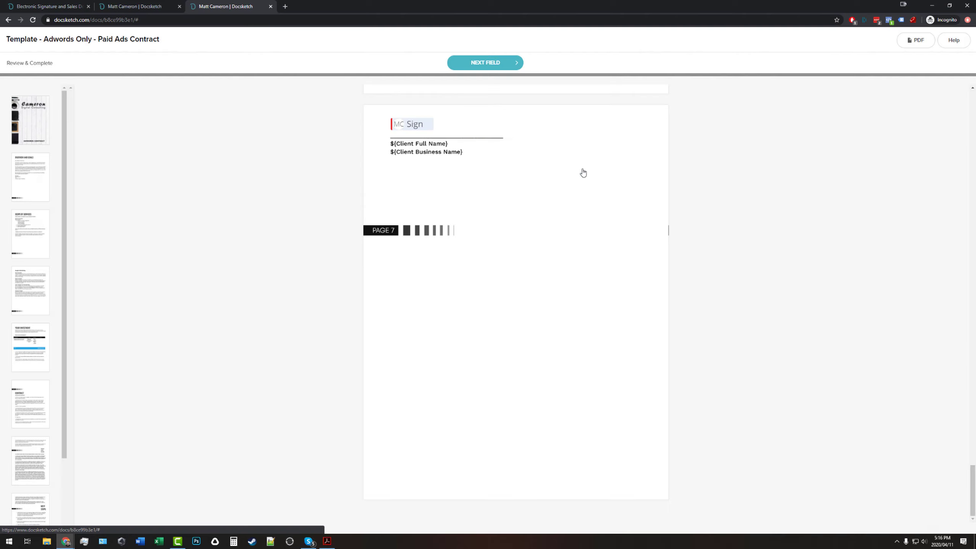